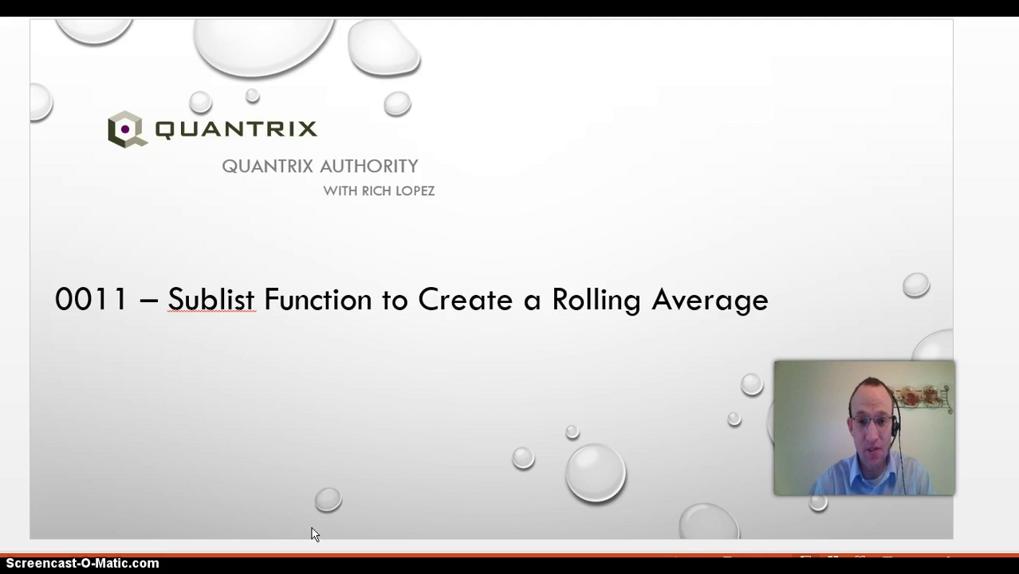
{"action": "key", "text": "alt+Tab"}
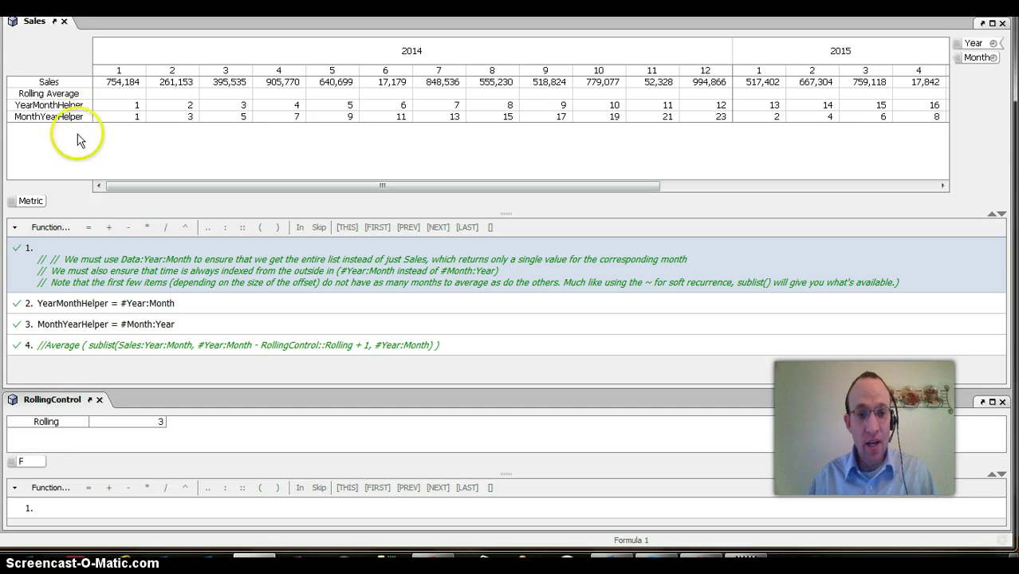
{"action": "left_click", "coordinate": [125, 311]}
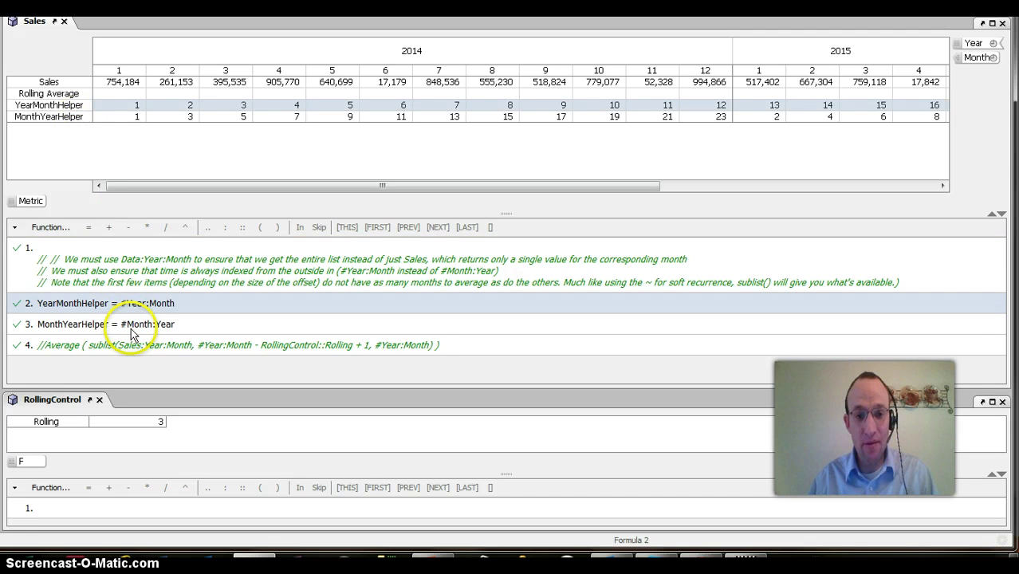
{"action": "left_click", "coordinate": [132, 332]}
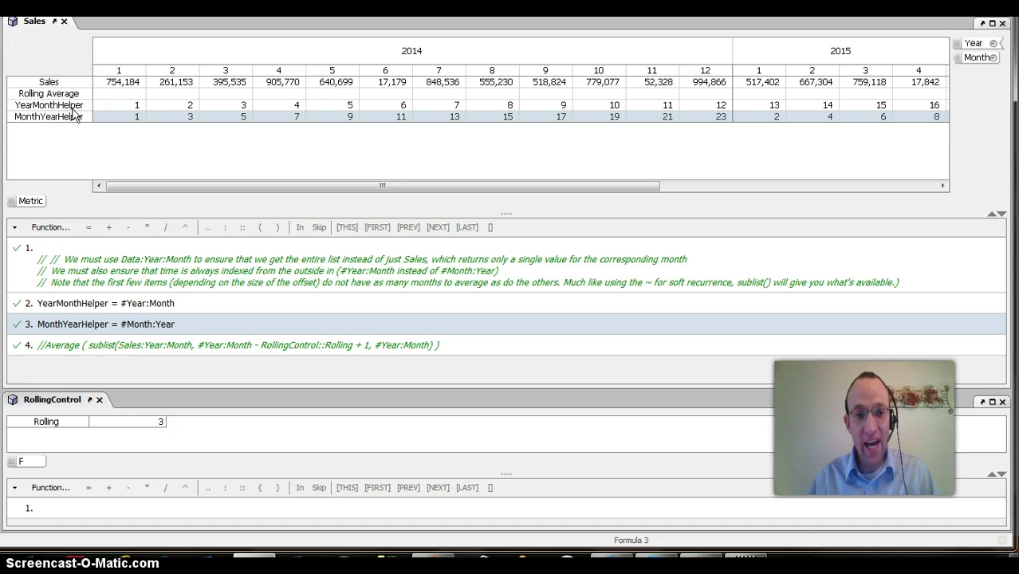
{"action": "left_click", "coordinate": [218, 118]}
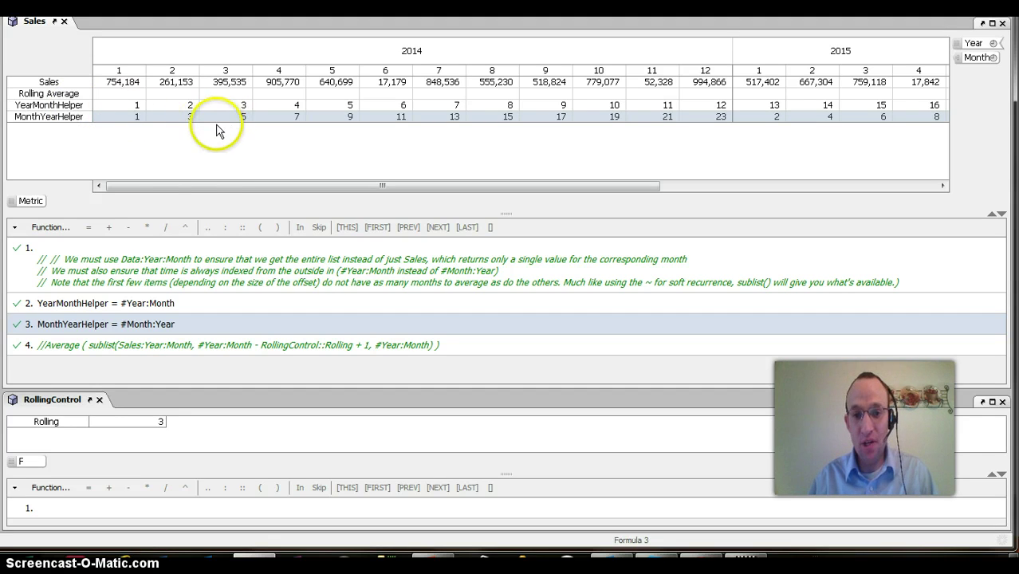
{"action": "left_click", "coordinate": [204, 230]}
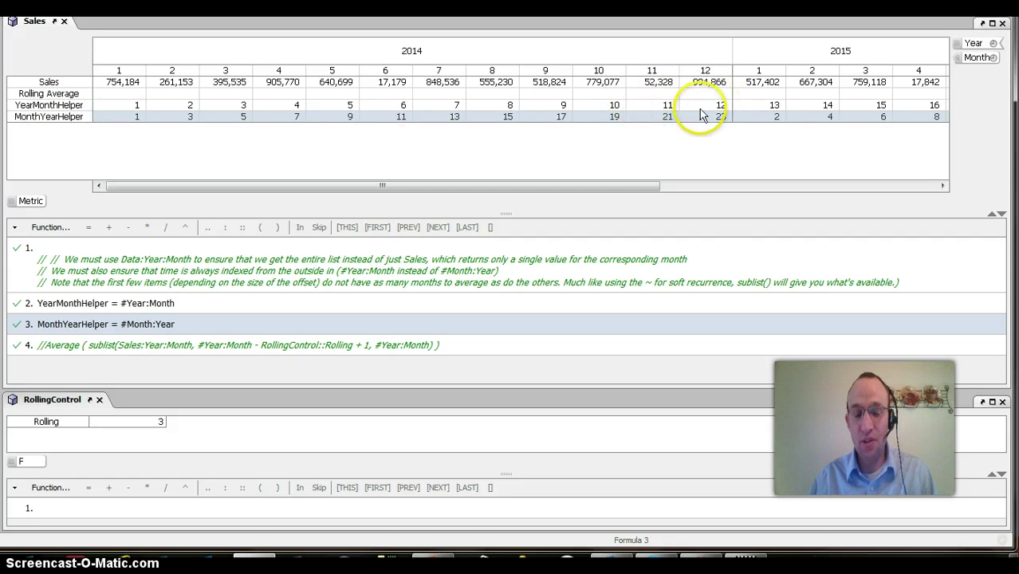
{"action": "left_click", "coordinate": [49, 93]}
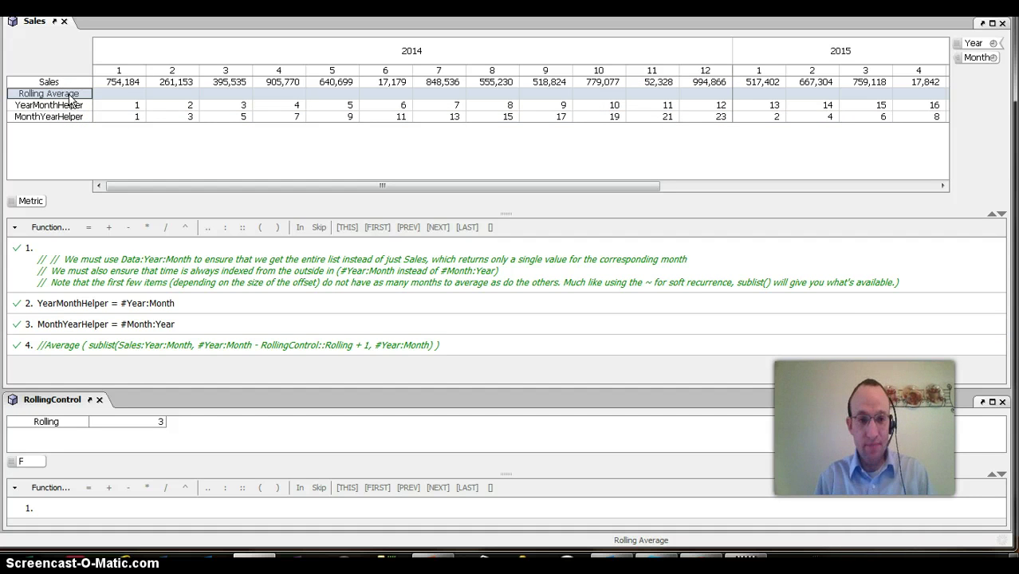
- Start formula 1 as 'Rolling Average = average (sublist( Year:Month:Sales,'
{"action": "left_click", "coordinate": [62, 248]}
{"action": "left_click", "coordinate": [62, 246]}
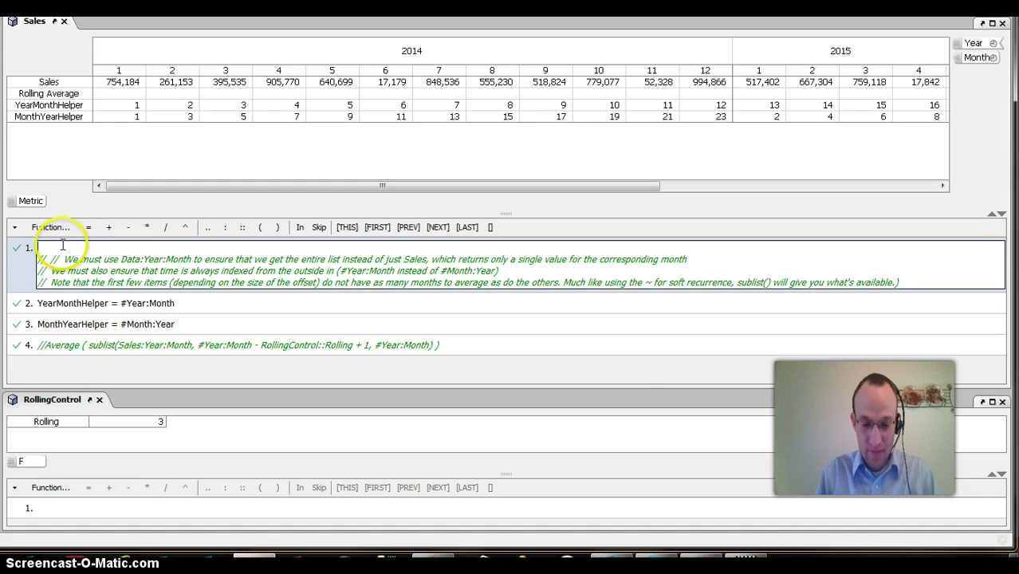
{"action": "type", "text": "Rolling"}
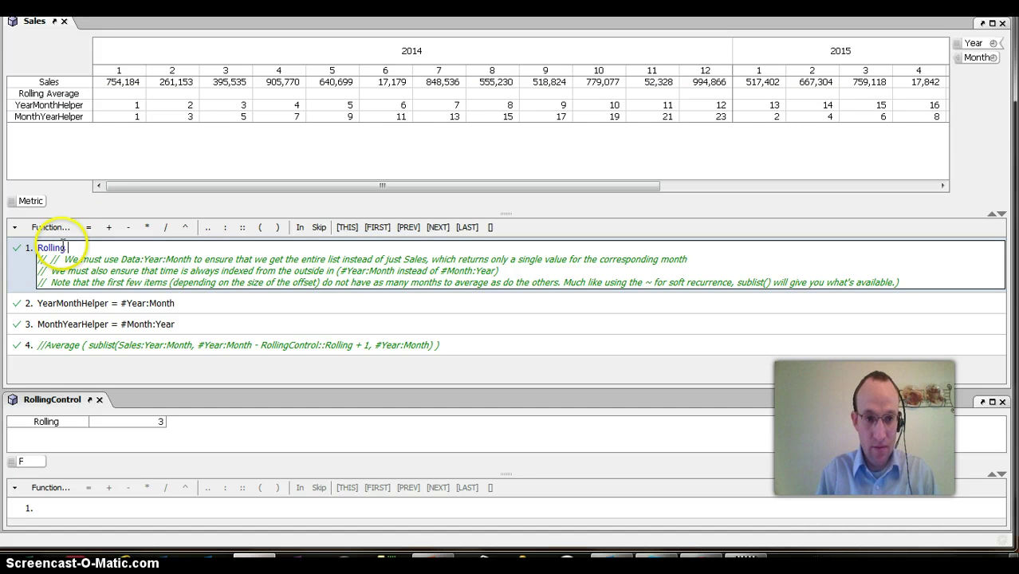
{"action": "type", "text": " Average = "}
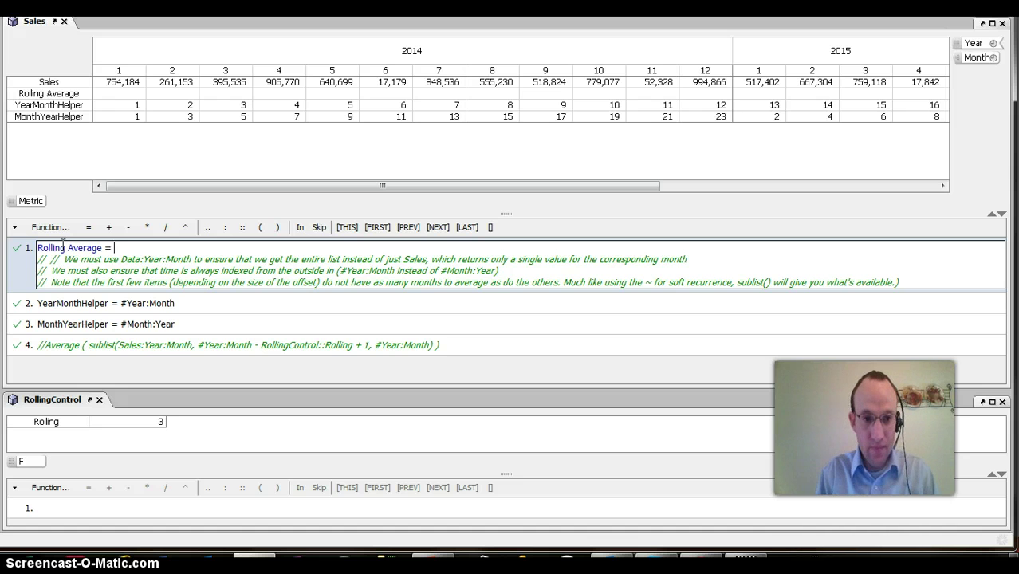
{"action": "type", "text": "average (subl"}
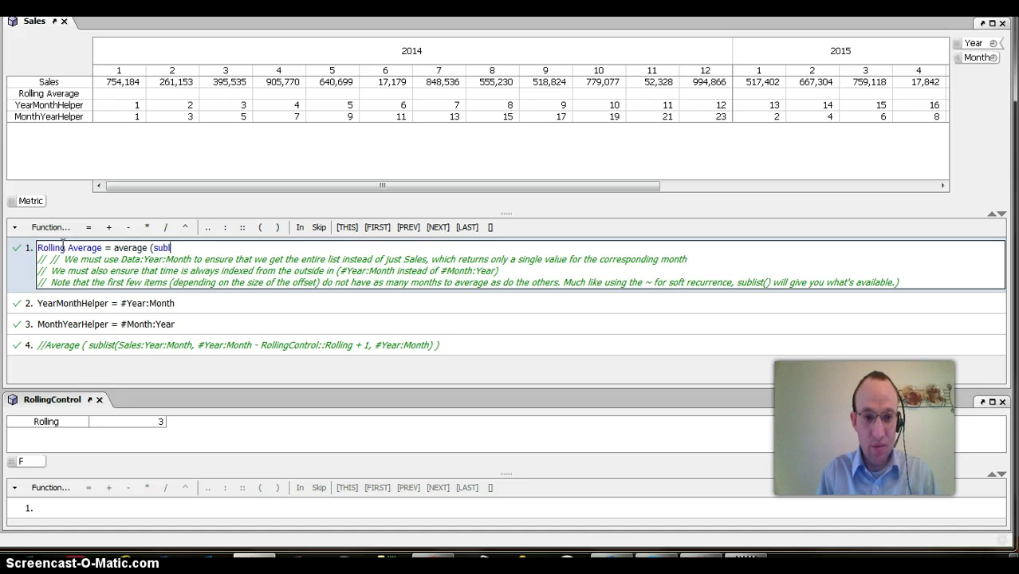
{"action": "type", "text": "i"}
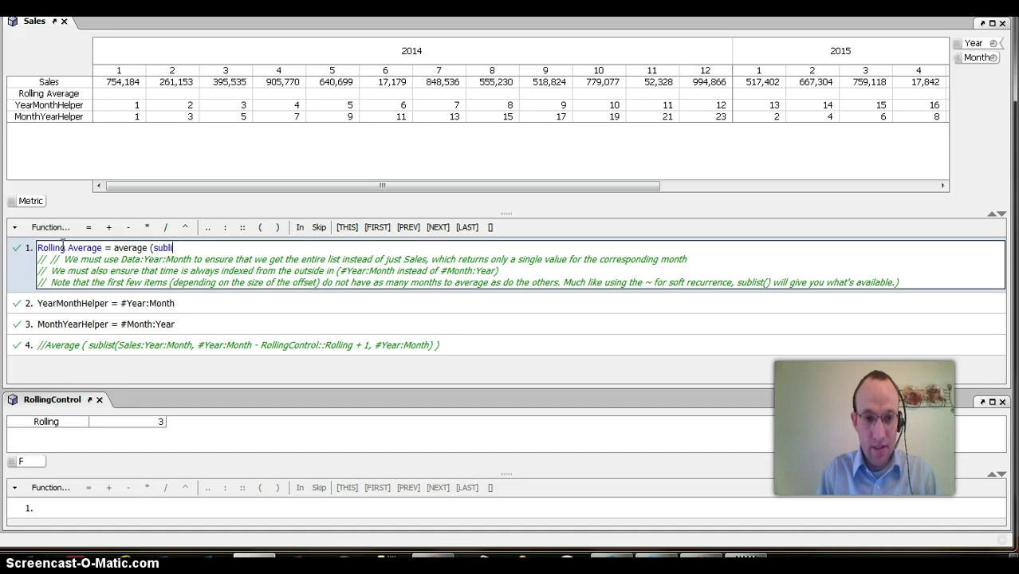
{"action": "type", "text": "st("}
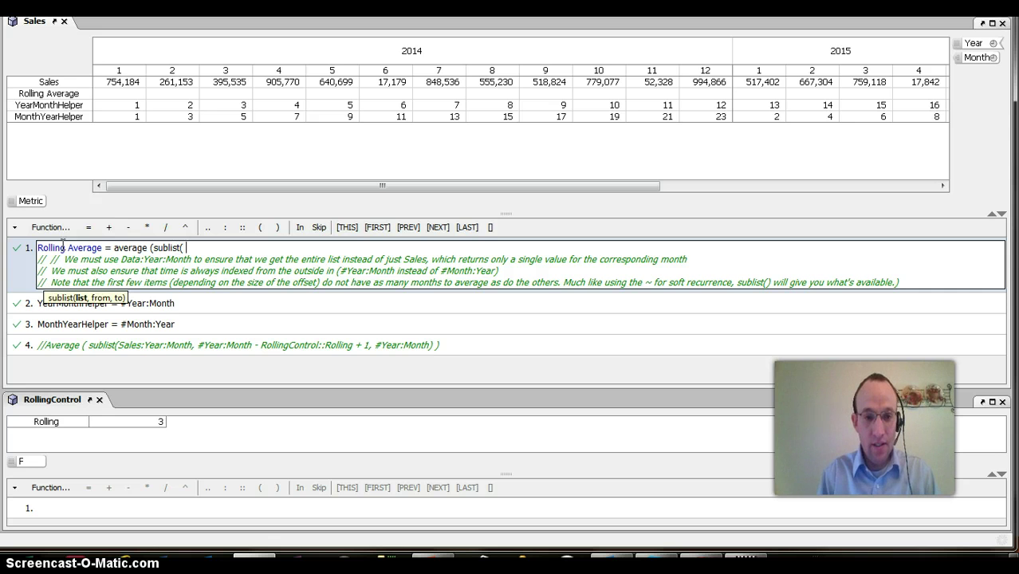
{"action": "type", "text": " Y"}
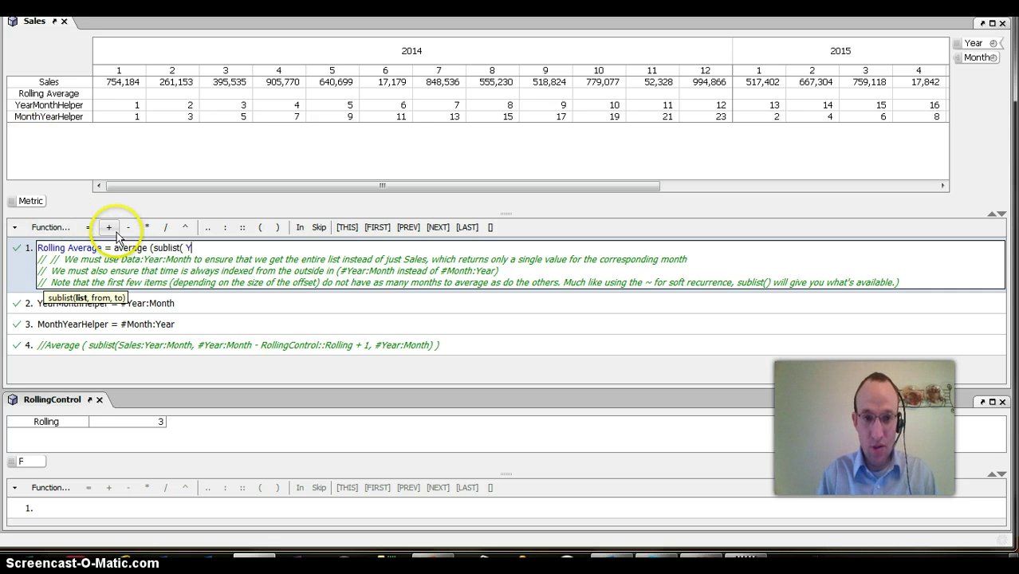
{"action": "type", "text": "ear:Month:Sales"}
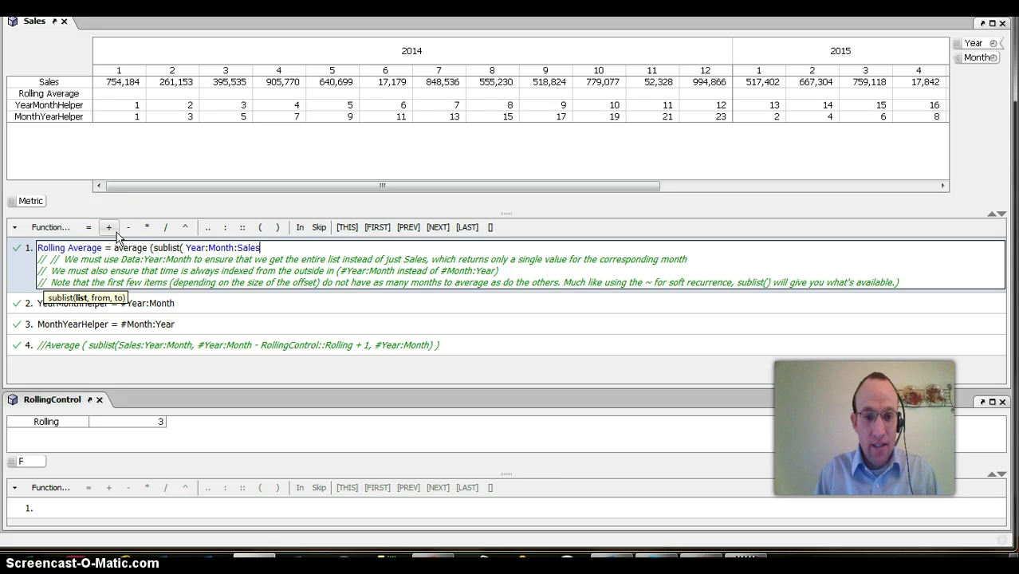
{"action": "type", "text": ","}
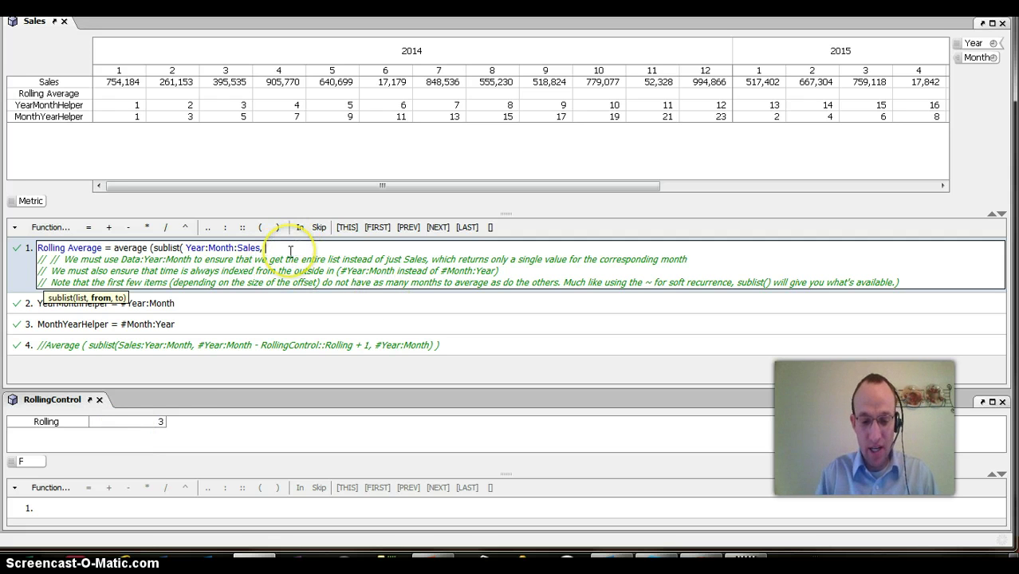
- Complete the sublist arguments as '#Year:Month - RollingControl::Rolling +1, #Year:Month) )'
{"action": "type", "text": "#Year"}
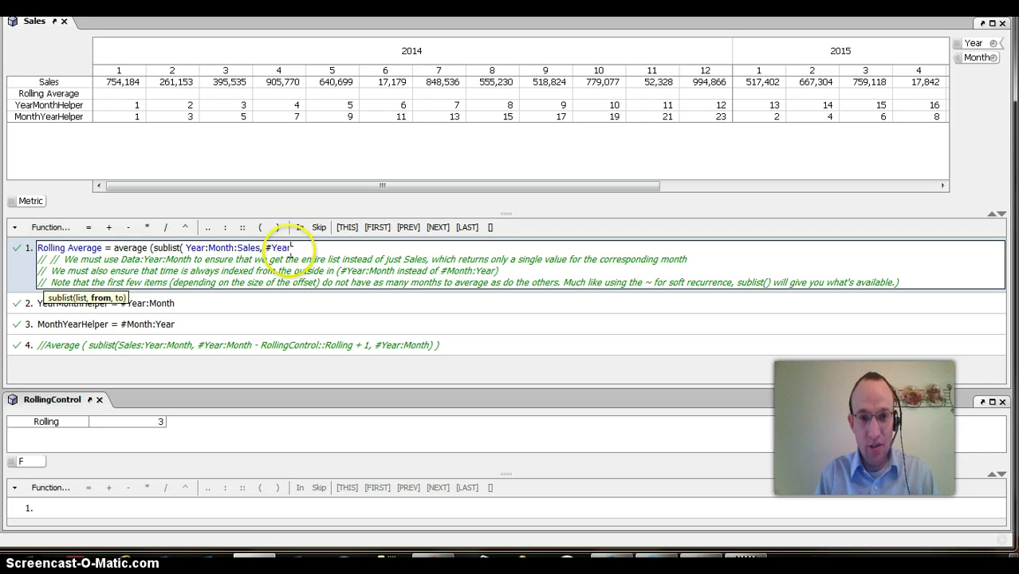
{"action": "type", "text": ":Month"}
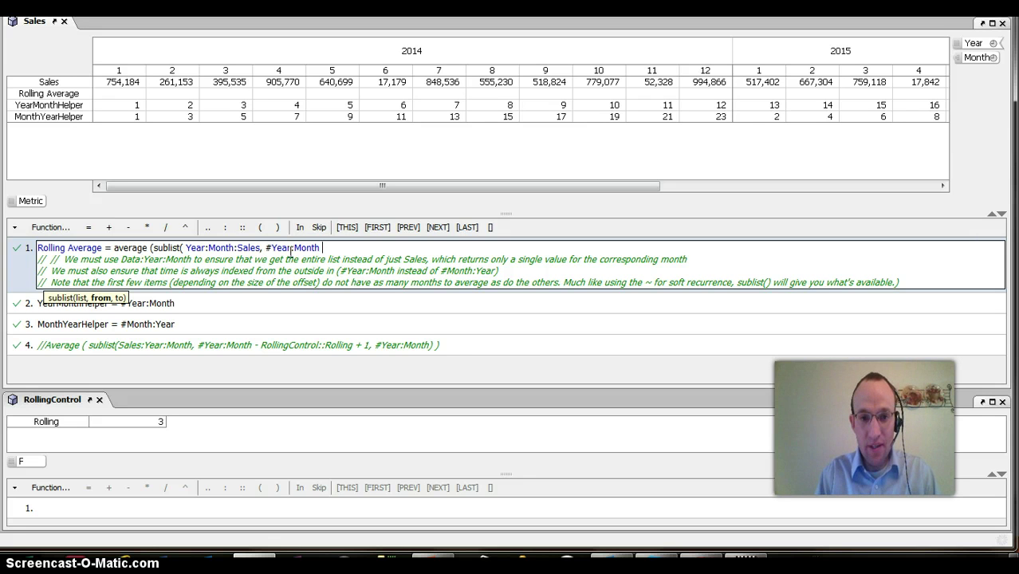
{"action": "type", "text": "-"}
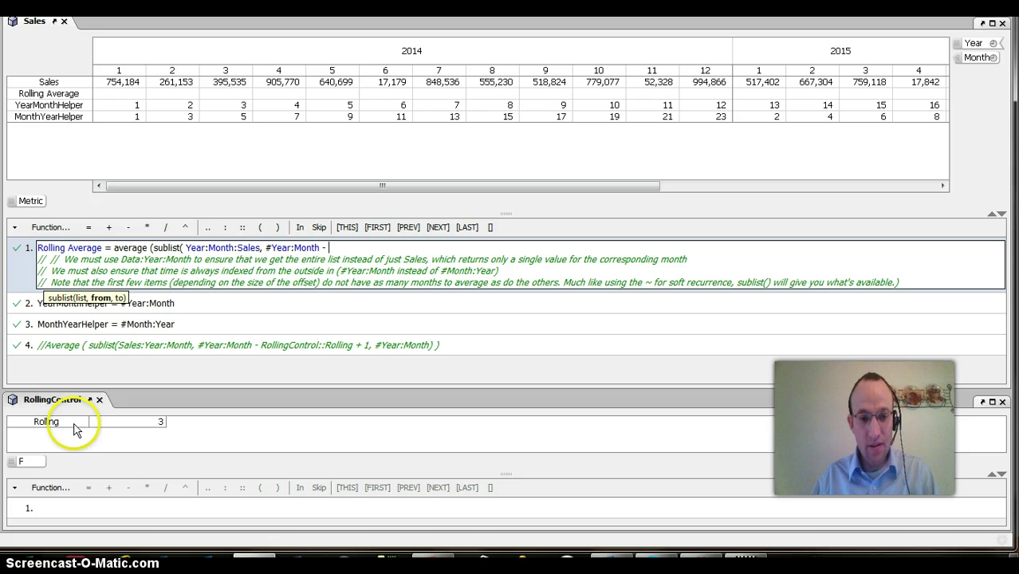
{"action": "left_click", "coordinate": [103, 425]}
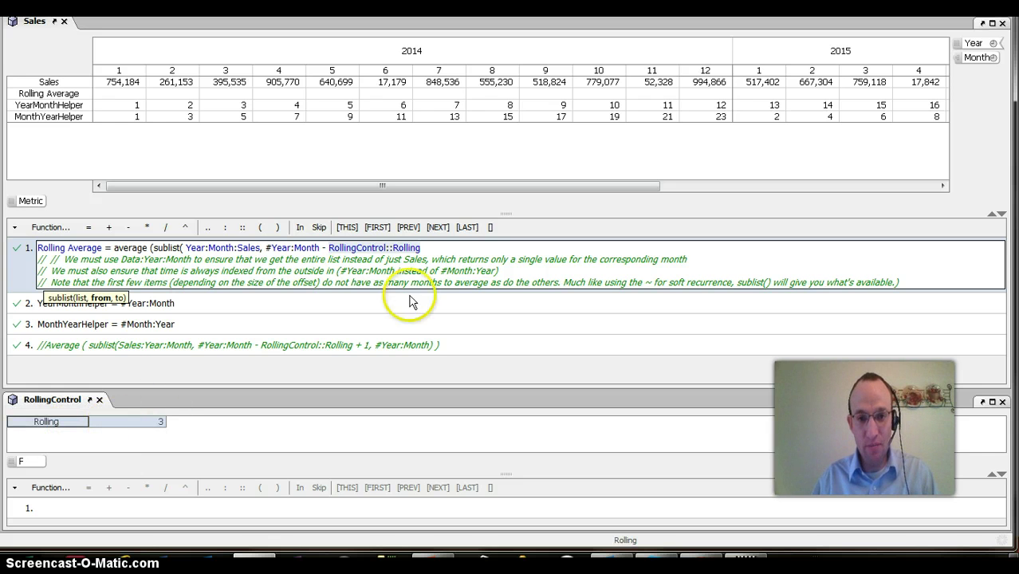
{"action": "left_click", "coordinate": [433, 250]}
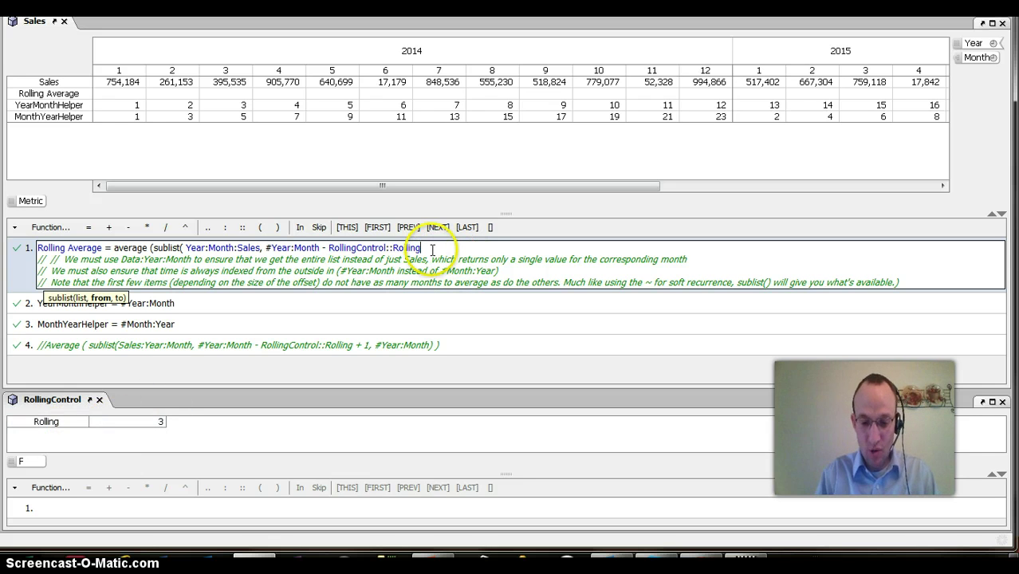
{"action": "type", "text": "+1"}
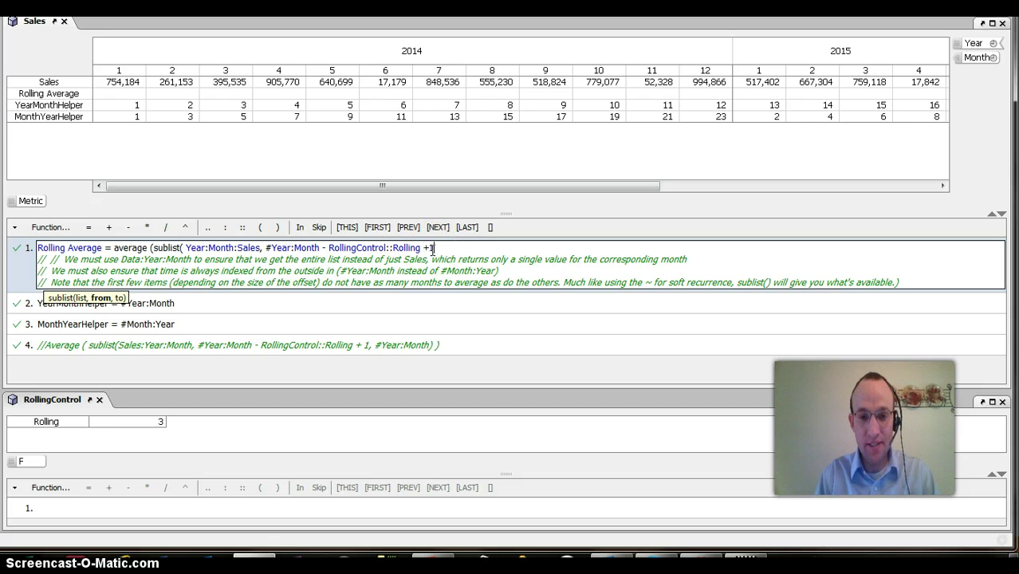
{"action": "type", "text": ","}
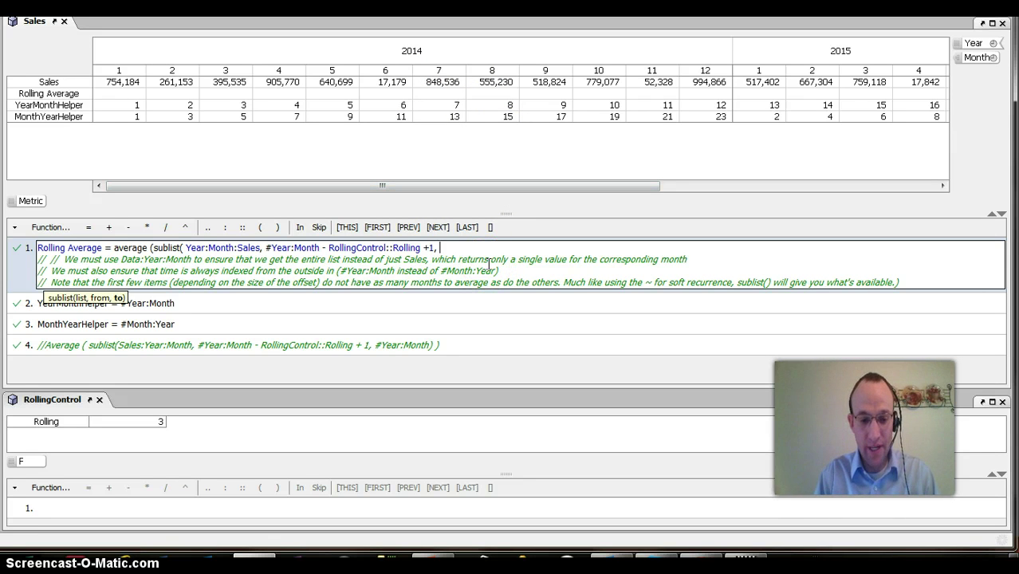
{"action": "type", "text": "#Year"}
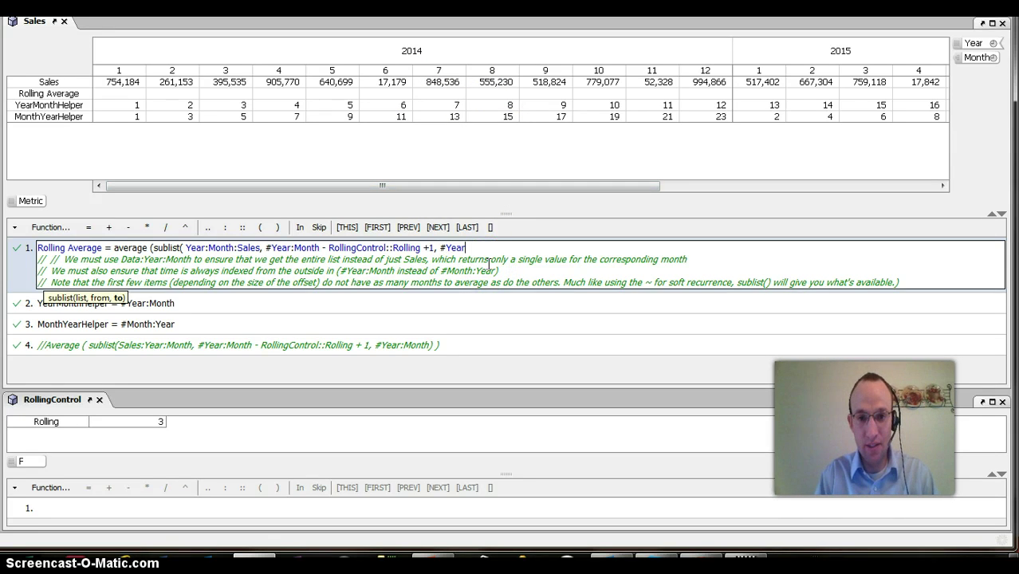
{"action": "type", "text": ":Month"}
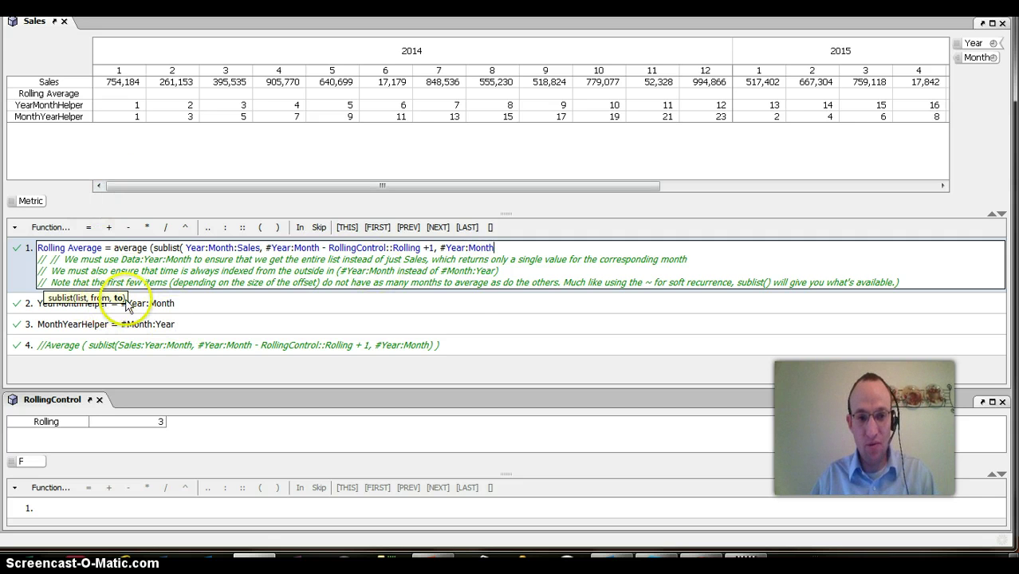
{"action": "type", "text": ") )"}
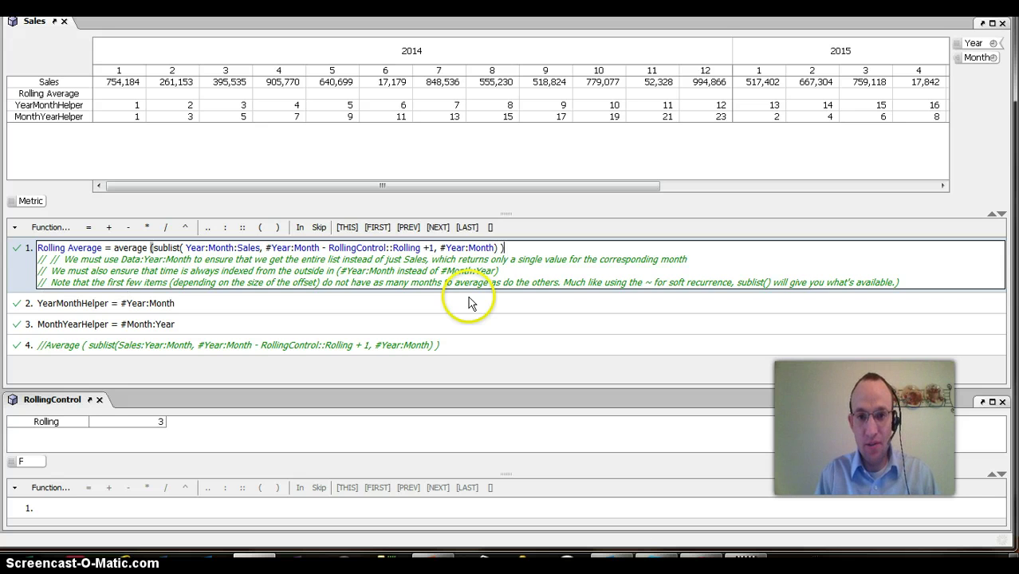
- Commit the Rolling Average formula and compare it with Sales averages for months 5–7 and Dec 2014–Feb 2015
{"action": "key", "text": "Return"}
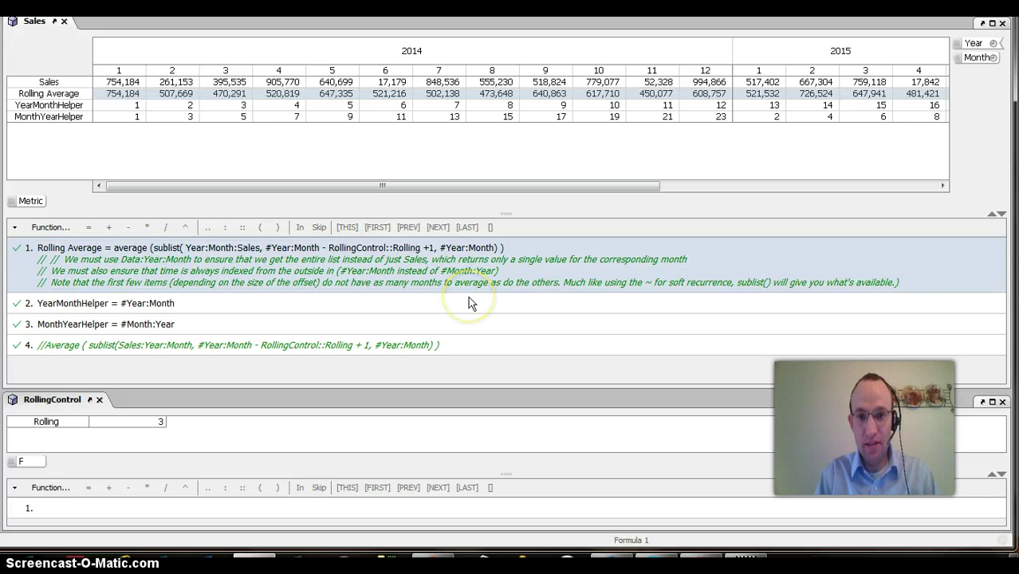
{"action": "left_click", "coordinate": [439, 83]}
{"action": "left_click_drag", "start_coordinate": [439, 85], "coordinate": [334, 84]}
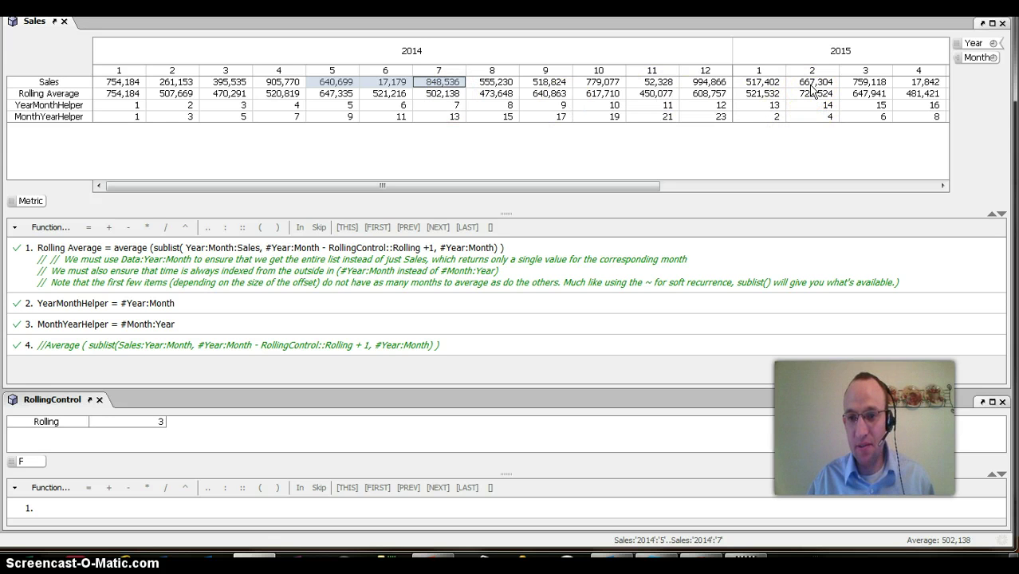
{"action": "left_click_drag", "start_coordinate": [811, 82], "coordinate": [704, 85]}
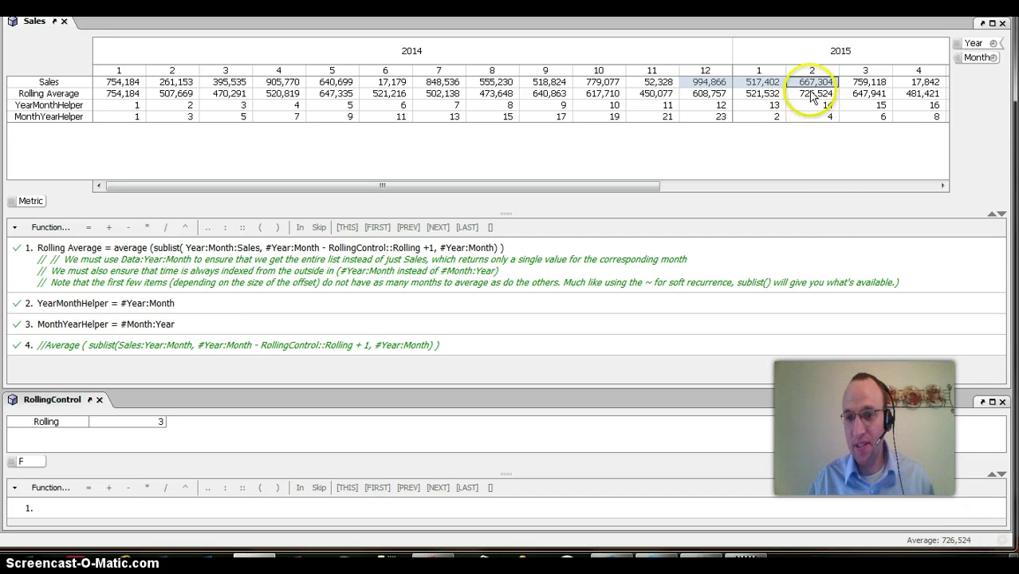
- Set RollingControl Rolling to 5, then check against the average of Sales months 1–3 of 2014
{"action": "left_click", "coordinate": [147, 422]}
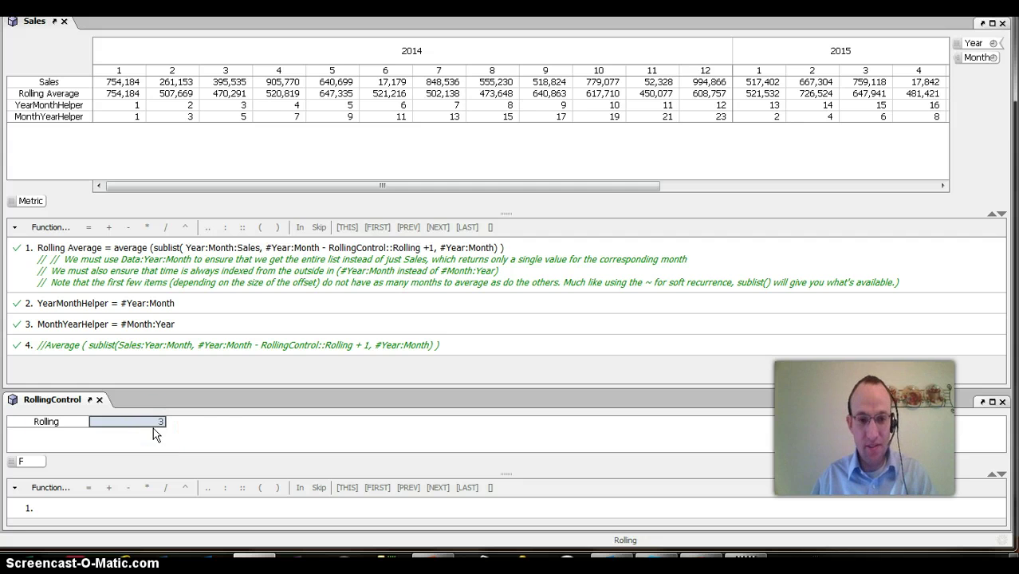
{"action": "type", "text": "5"}
{"action": "left_click", "coordinate": [194, 435]}
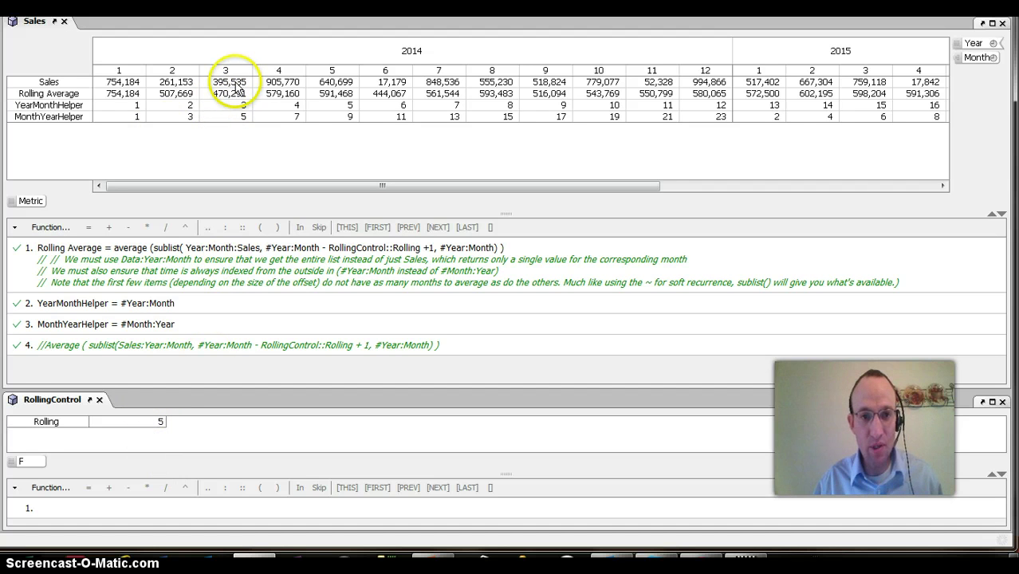
{"action": "left_click_drag", "start_coordinate": [236, 88], "coordinate": [123, 91]}
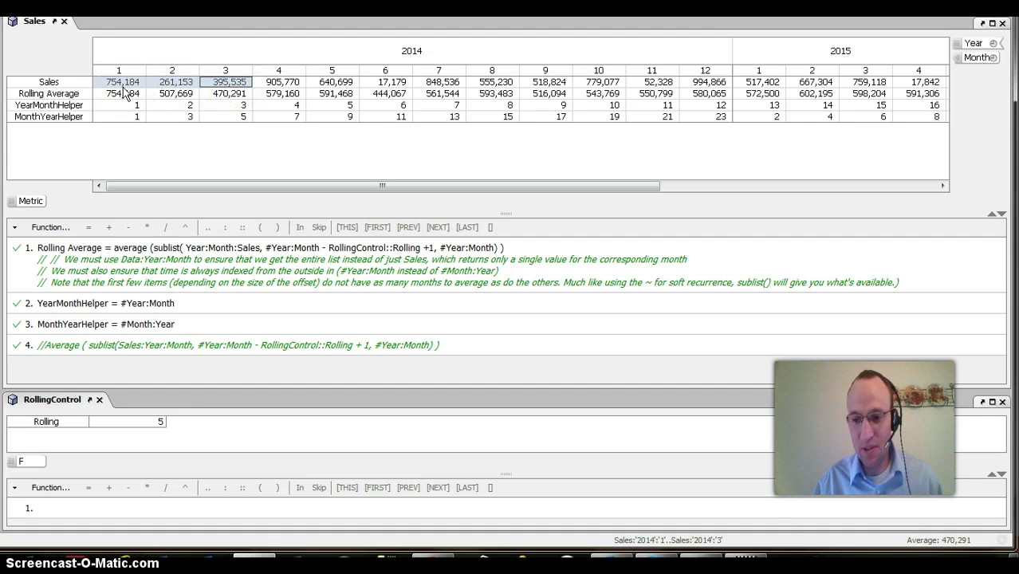
{"action": "left_click", "coordinate": [224, 88]}
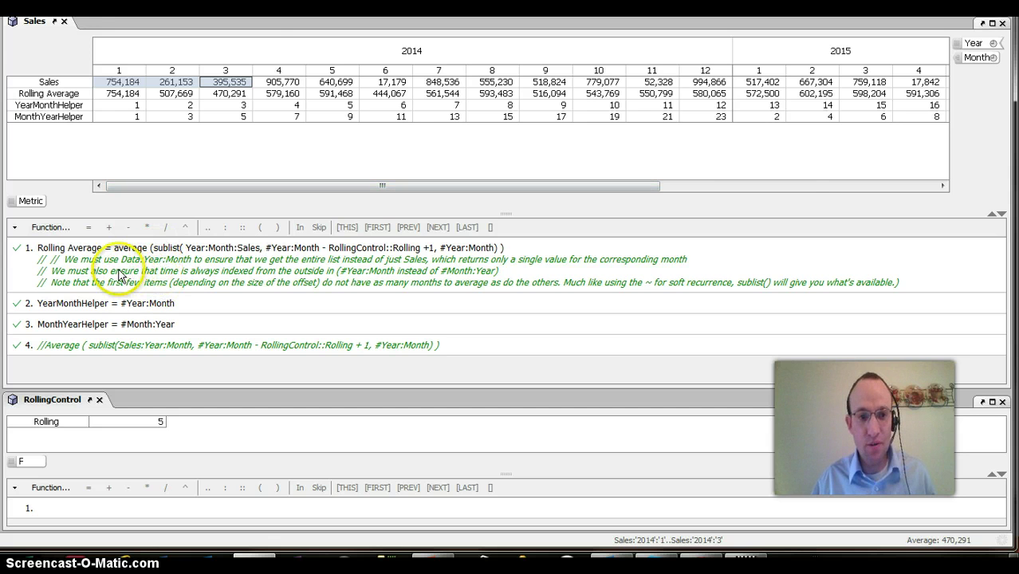
- Return to PowerPoint and scroll to the Contact slide with email, YouTube and Twitter details
{"action": "key", "text": "alt+Tab"}
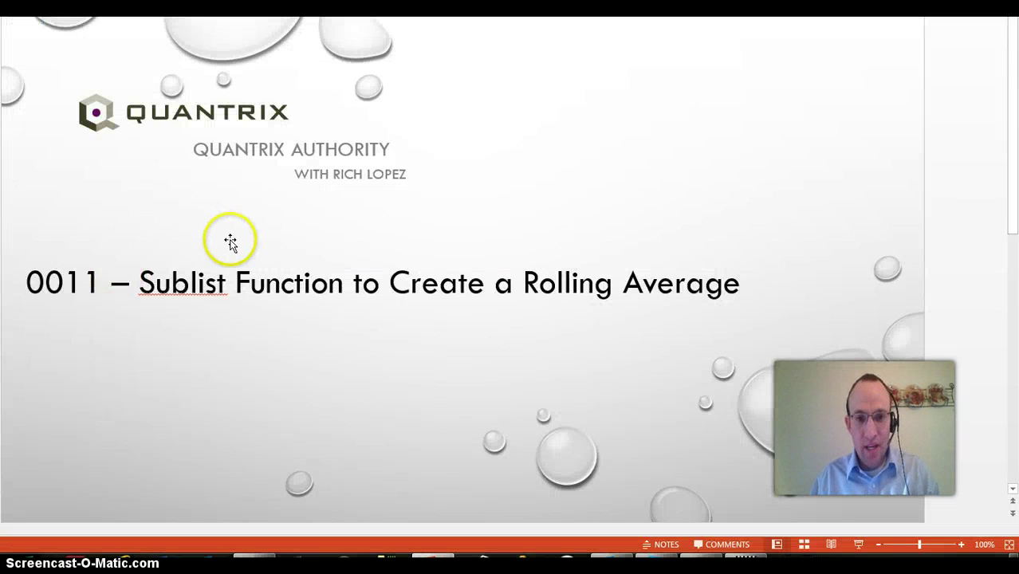
{"action": "scroll", "coordinate": [351, 264], "scroll_direction": "down", "scroll_amount": 5}
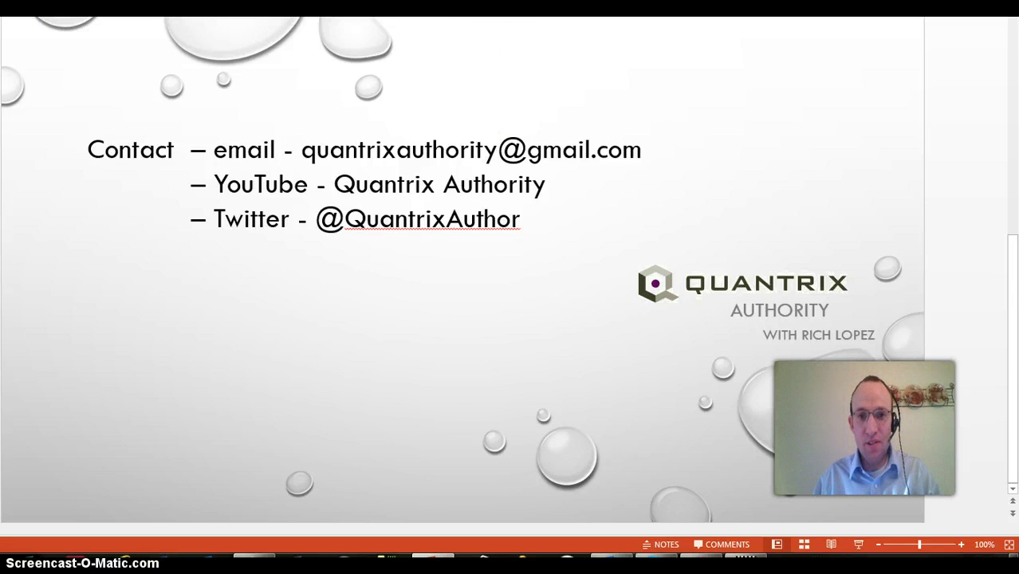